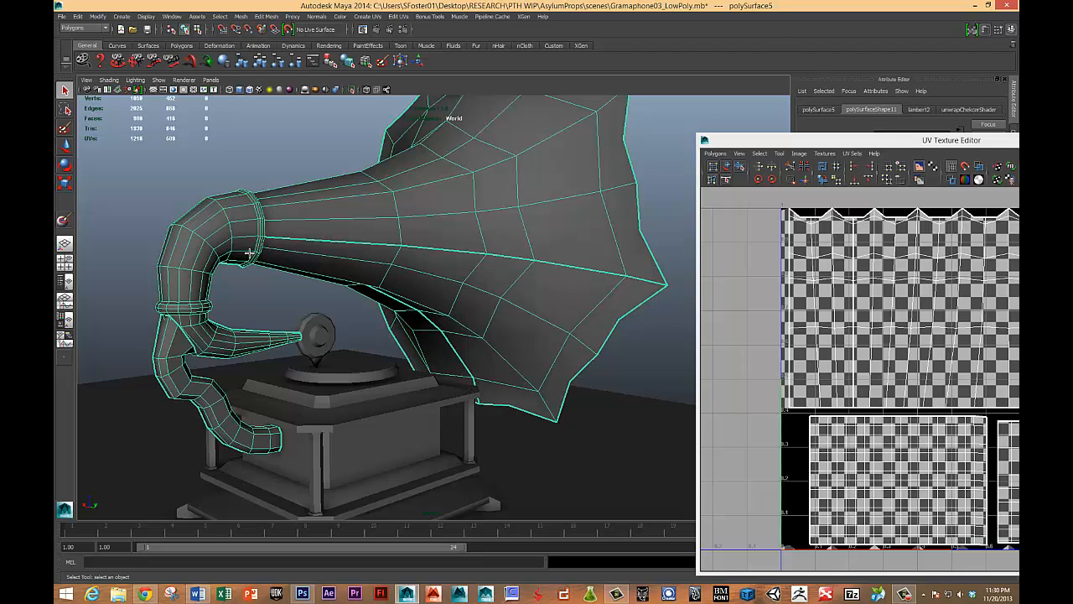
# Hide the checker image in the UV editor and move and sew the horn shell's outer vertical border edges
pyautogui.moveTo(849, 140); pyautogui.dragTo(527, 142)
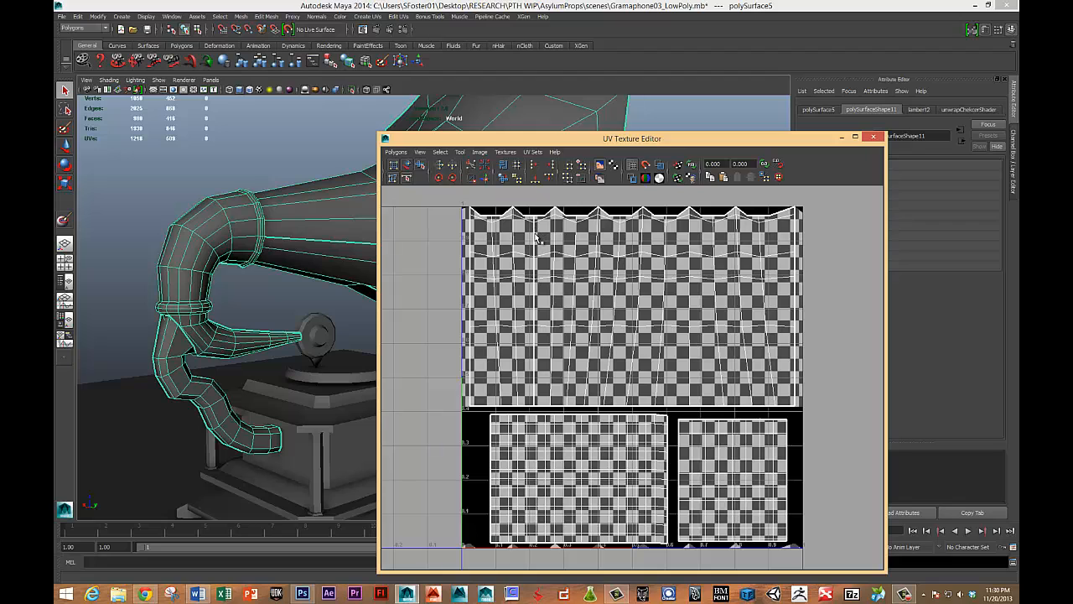
pyautogui.rightClick(817, 254)
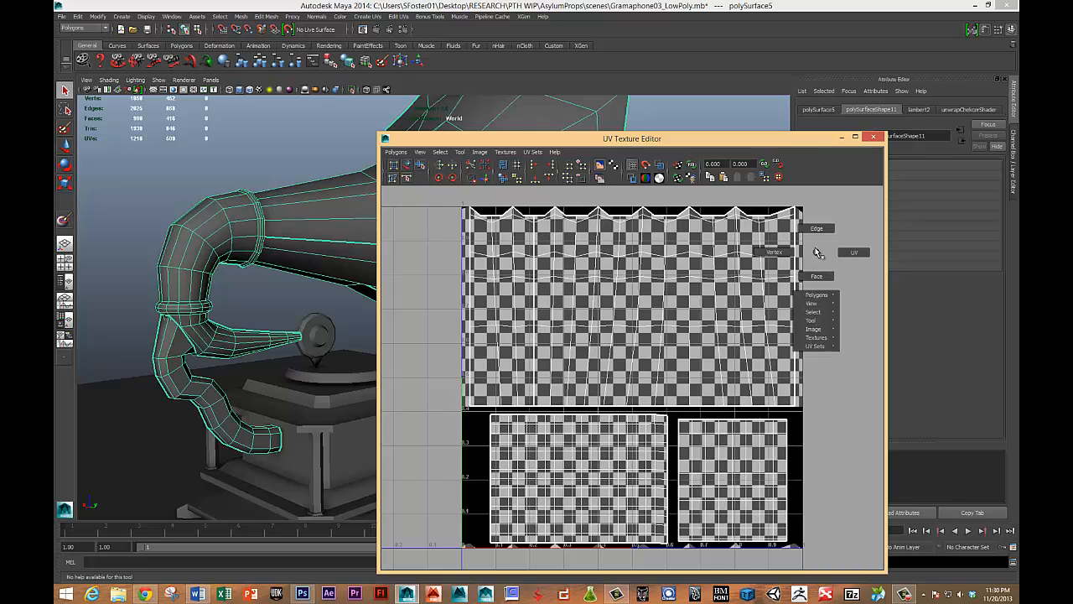
pyautogui.moveTo(817, 251); pyautogui.dragTo(817, 228, button='right')
pyautogui.moveTo(792, 224); pyautogui.dragTo(801, 398)
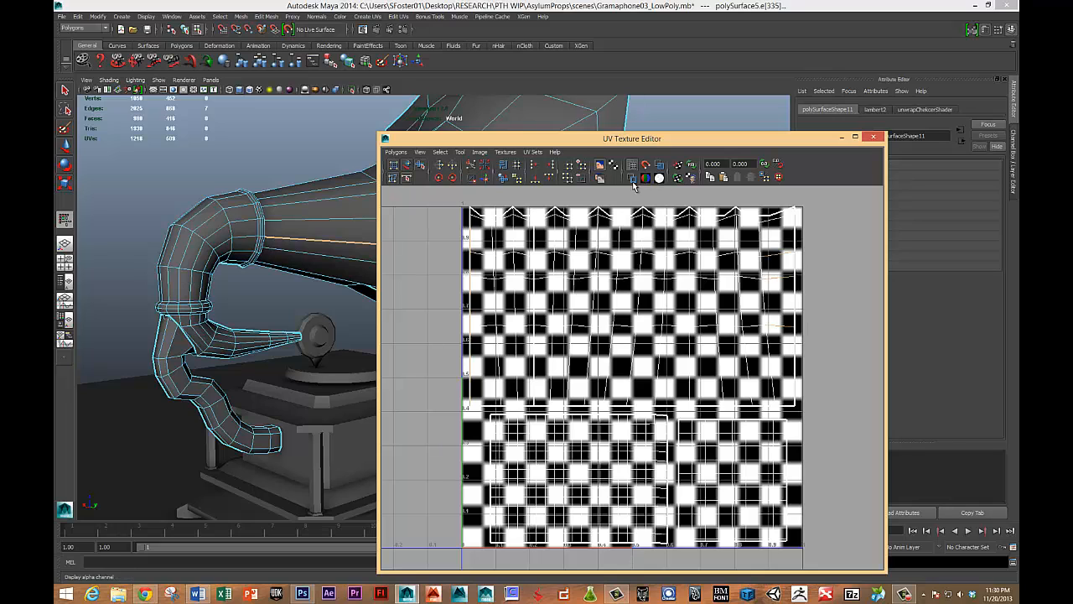
pyautogui.click(601, 166)
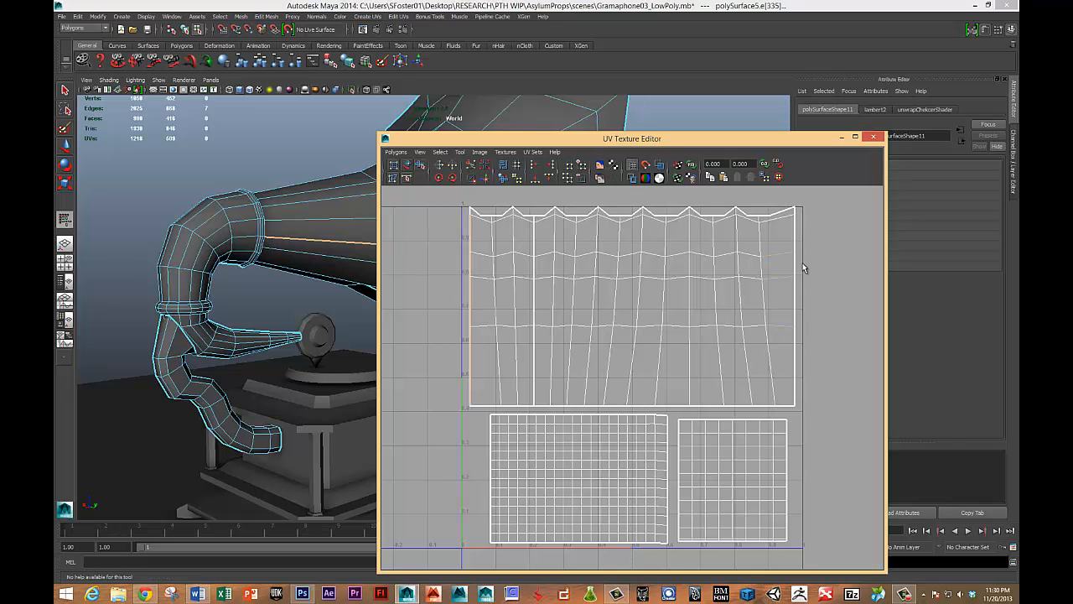
pyautogui.keyDown('shift'); pyautogui.moveTo(791, 261); pyautogui.dragTo(795, 233, button='right'); pyautogui.keyUp('shift')
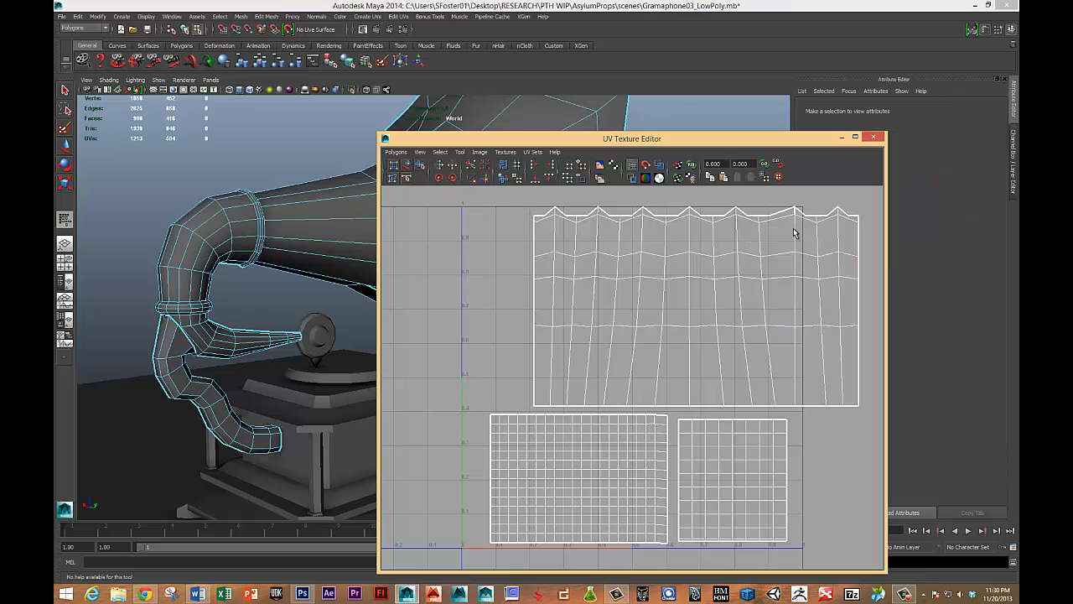
# Select the whole sewn horn UV shell, shift it horizontally back inside the 0–1 UV space, and close the UV editor
pyautogui.keyDown('shift'); pyautogui.moveTo(771, 277); pyautogui.dragTo(795, 272, button='right'); pyautogui.keyUp('shift')
pyautogui.moveTo(777, 245); pyautogui.dragTo(732, 283)
pyautogui.keyDown('ctrl'); pyautogui.moveTo(767, 257); pyautogui.dragTo(789, 240, button='right'); pyautogui.keyUp('ctrl')
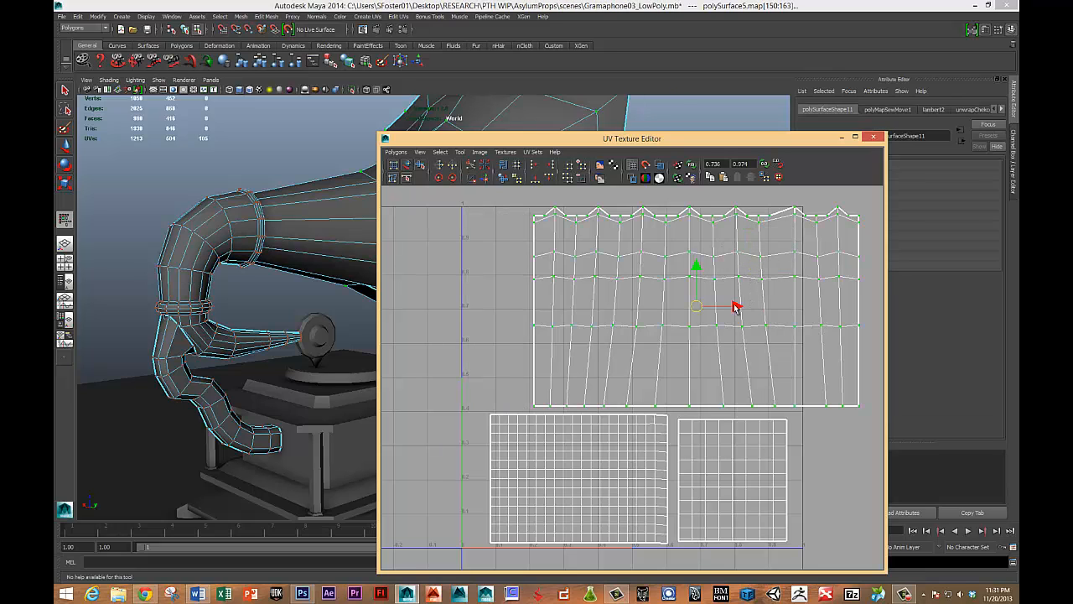
pyautogui.moveTo(734, 307); pyautogui.dragTo(674, 307)
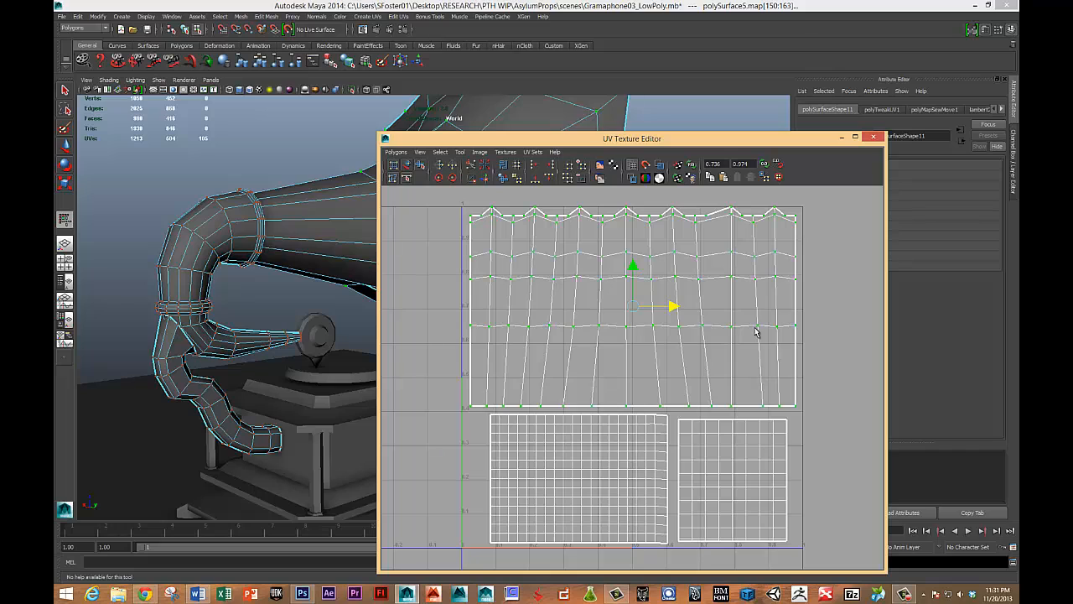
pyautogui.click(873, 136)
# Select the horn in object mode and open the 3D Paint Tool settings from the Rendering menu set
pyautogui.moveTo(497, 243); pyautogui.dragTo(521, 231, button='right')
pyautogui.click(515, 246)
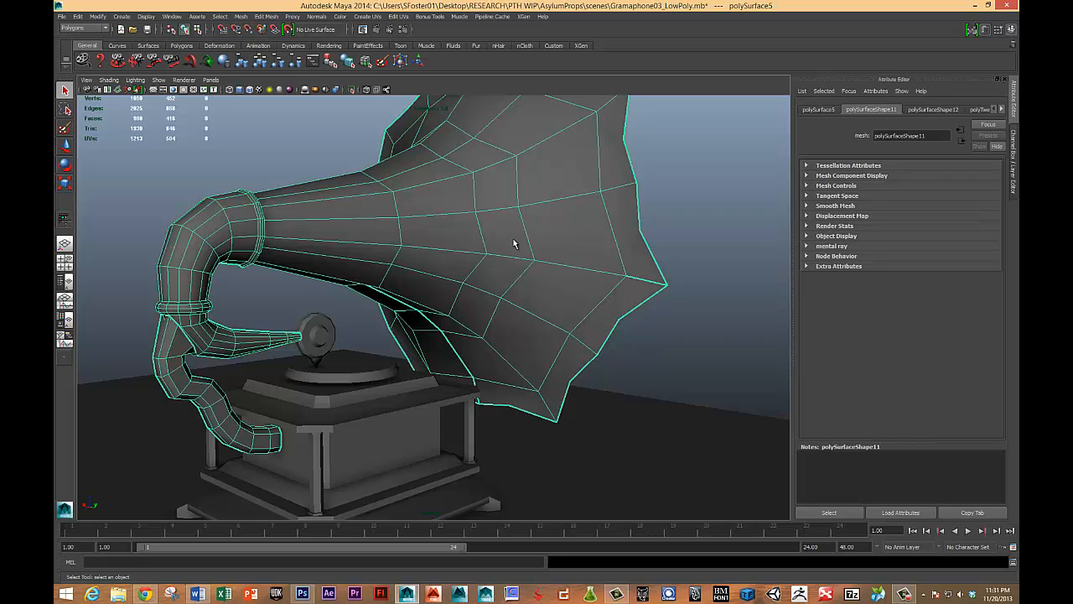
pyautogui.press('F6')
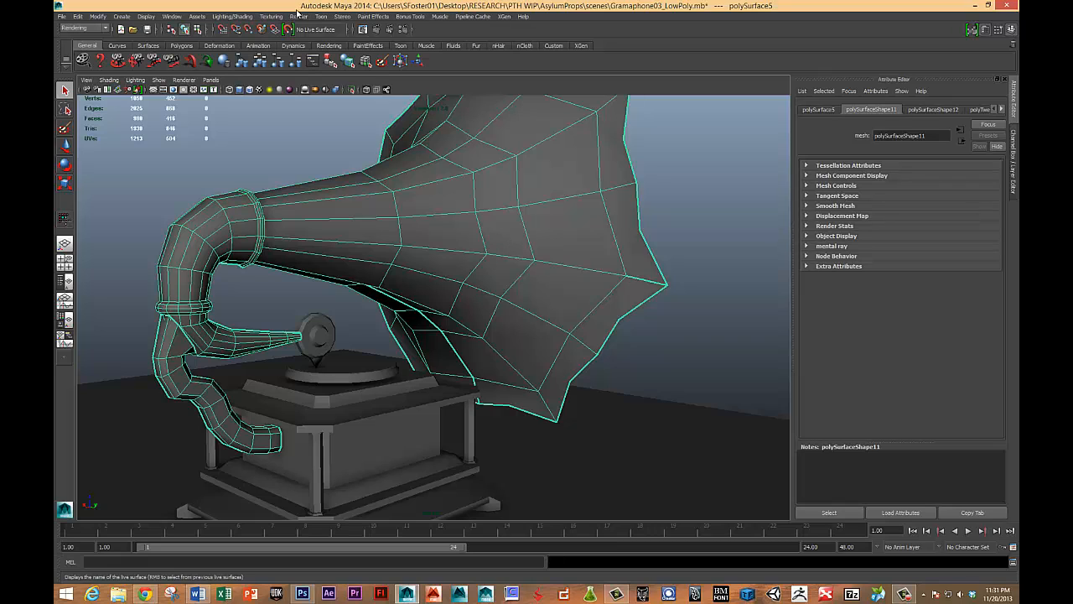
pyautogui.click(267, 16)
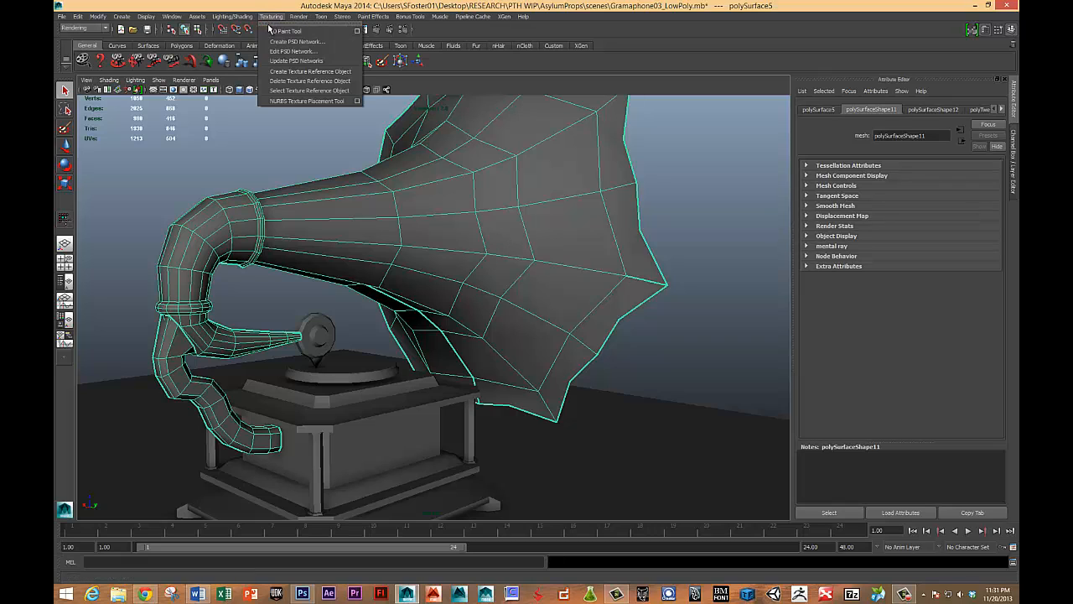
pyautogui.click(357, 32)
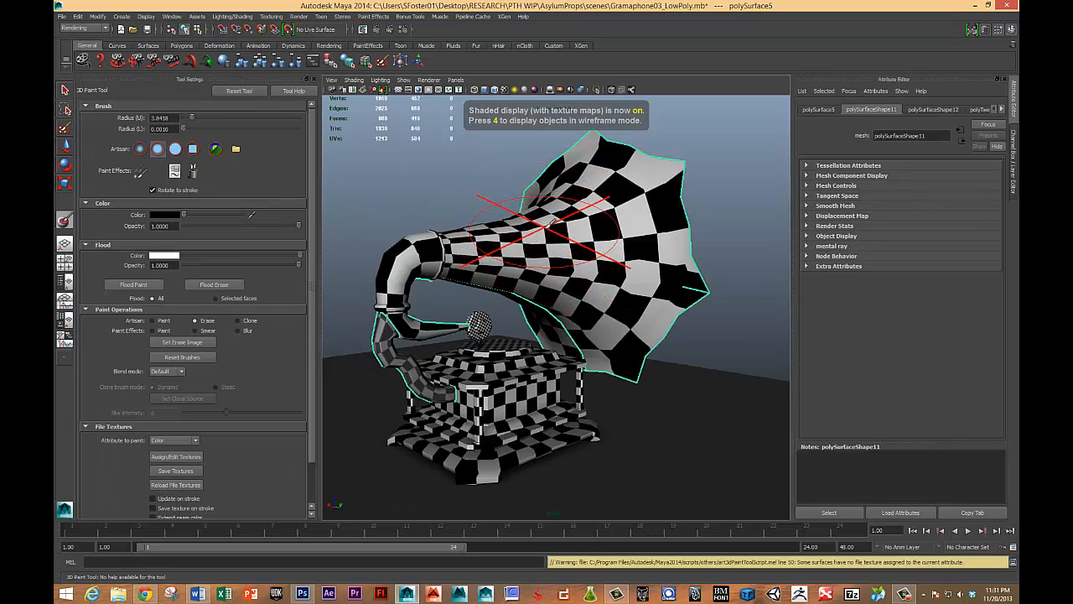
# Leave the paint tool and assign a new Blinn material to the horn
pyautogui.press('w')
pyautogui.moveTo(550, 220)
pyautogui.mouseDown(button='right')
pyautogui.moveTo(564, 431)
pyautogui.moveTo(610, 424)
pyautogui.mouseUp(button='right')
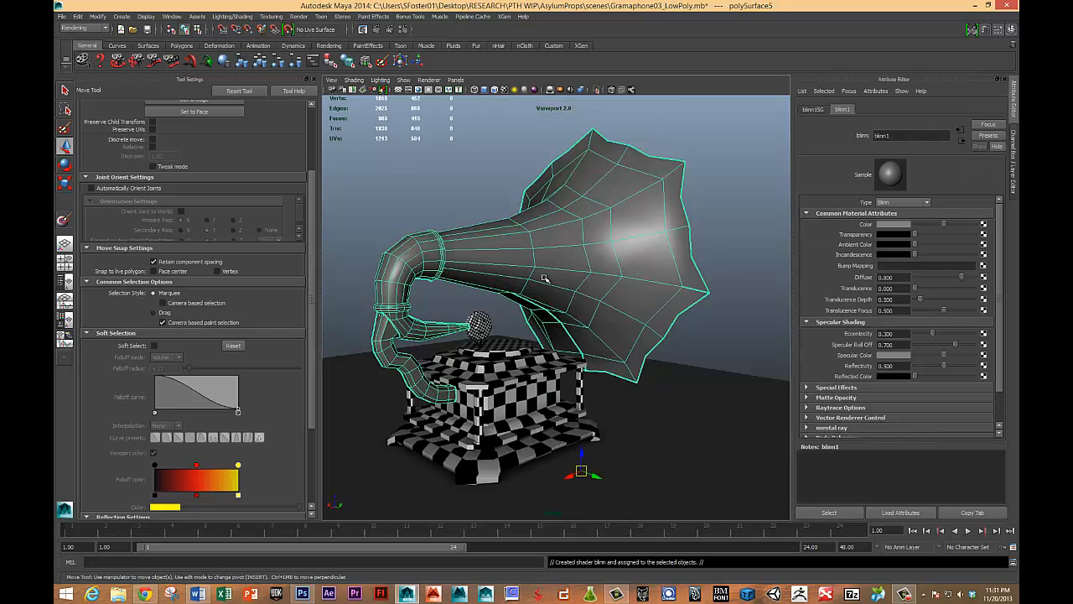
# Set the 3D Paint Tool to the Artisan Paint operation and assign a 1024 x 1024 JPEG color texture to the horn
pyautogui.click(270, 16)
pyautogui.click(351, 33)
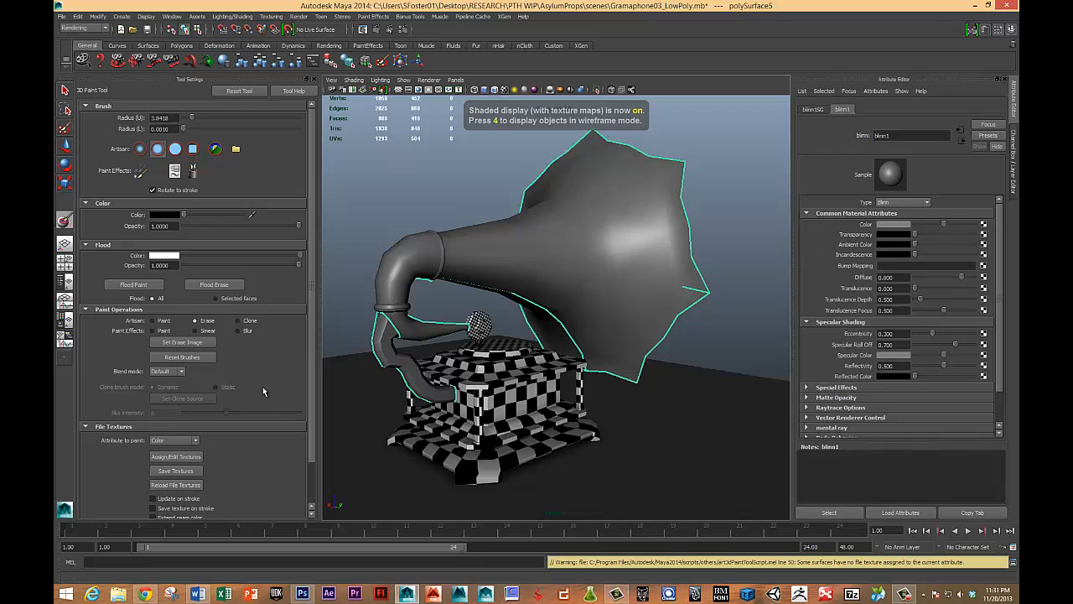
pyautogui.click(164, 321)
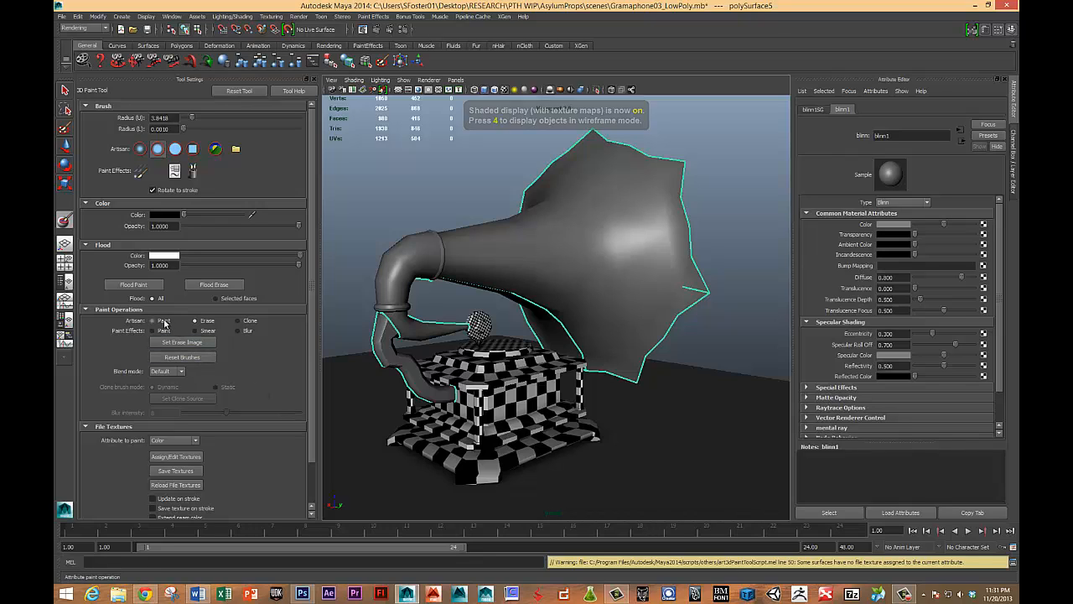
pyautogui.click(176, 456)
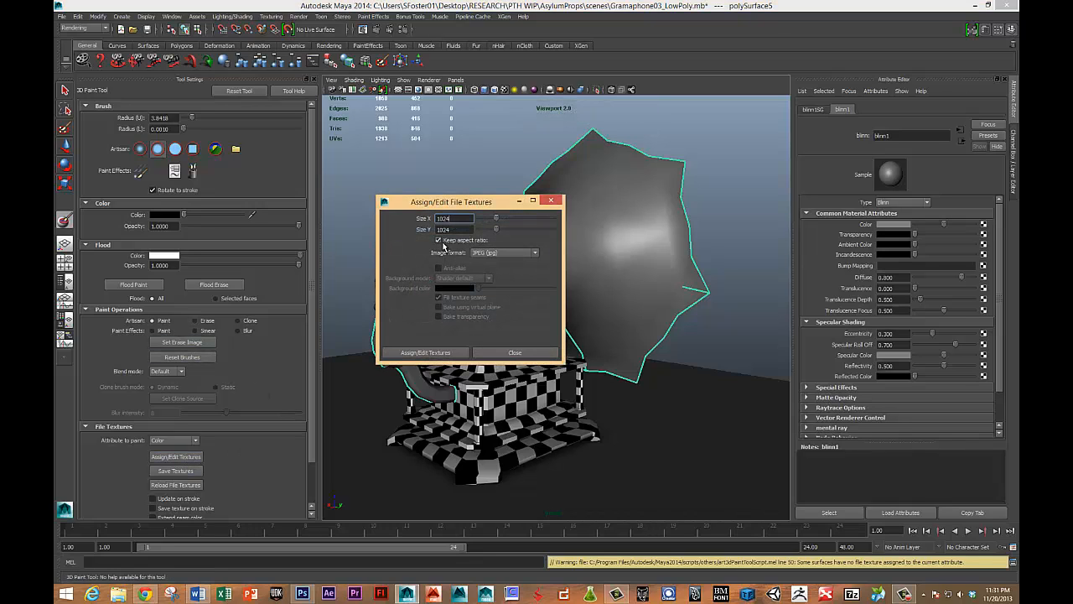
pyautogui.click(426, 352)
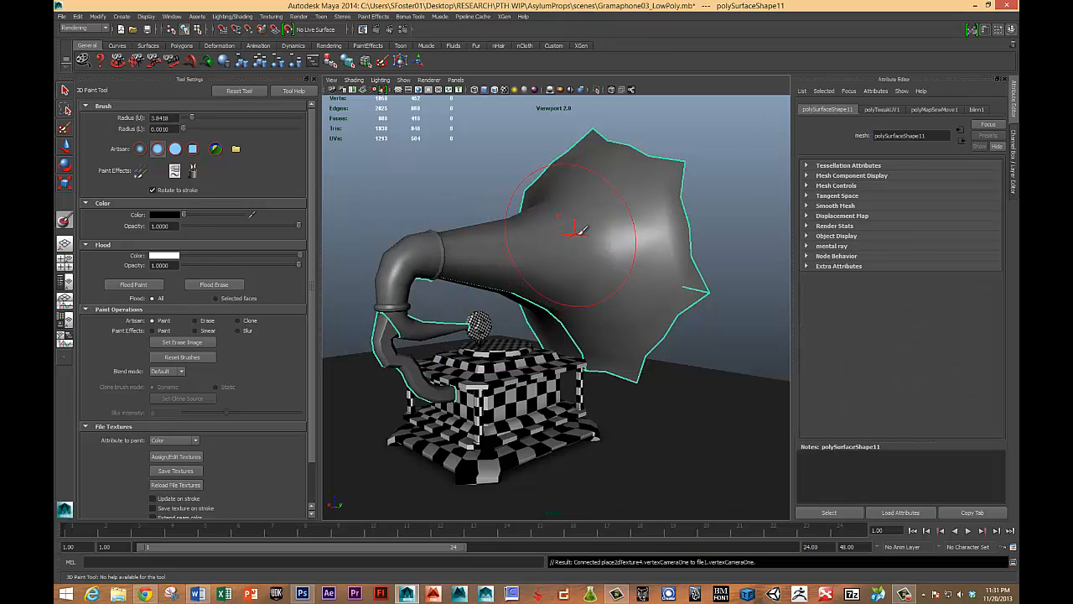
# Reduce the brush radius to about 0.27 and paint black arrows and a long crossed line on the horn's outer surface
pyautogui.press('b')
pyautogui.moveTo(578, 226); pyautogui.dragTo(533, 228)
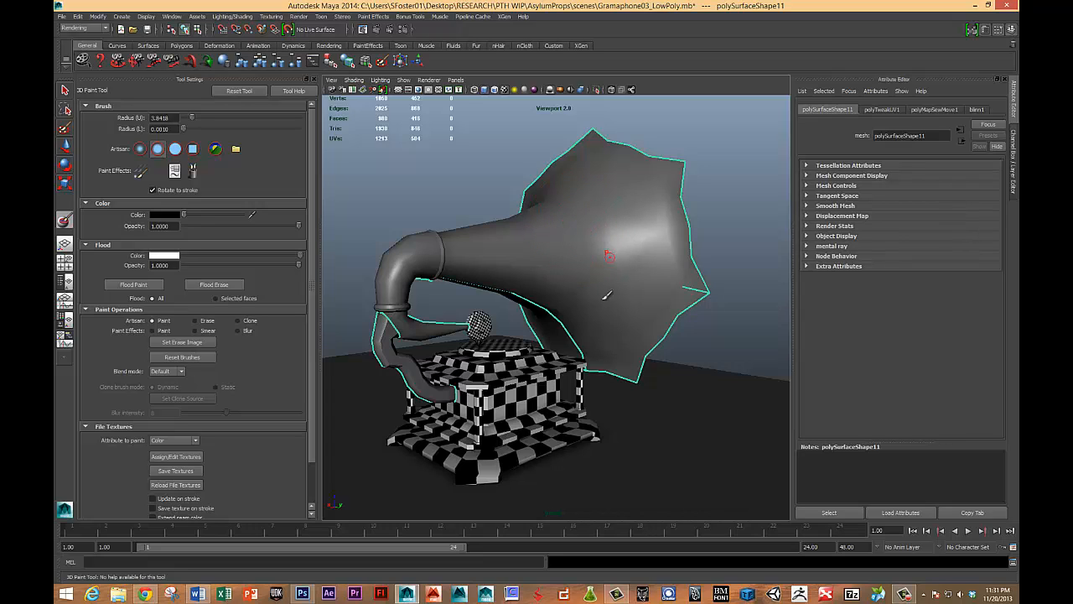
pyautogui.moveTo(605, 294)
pyautogui.mouseDown()
pyautogui.moveTo(601, 227)
pyautogui.moveTo(582, 245)
pyautogui.moveTo(614, 244)
pyautogui.mouseUp()
pyautogui.moveTo(526, 236)
pyautogui.keyDown('alt'); pyautogui.mouseDown()
pyautogui.moveTo(558, 235)
pyautogui.moveTo(707, 294)
pyautogui.mouseUp(); pyautogui.keyUp('alt')
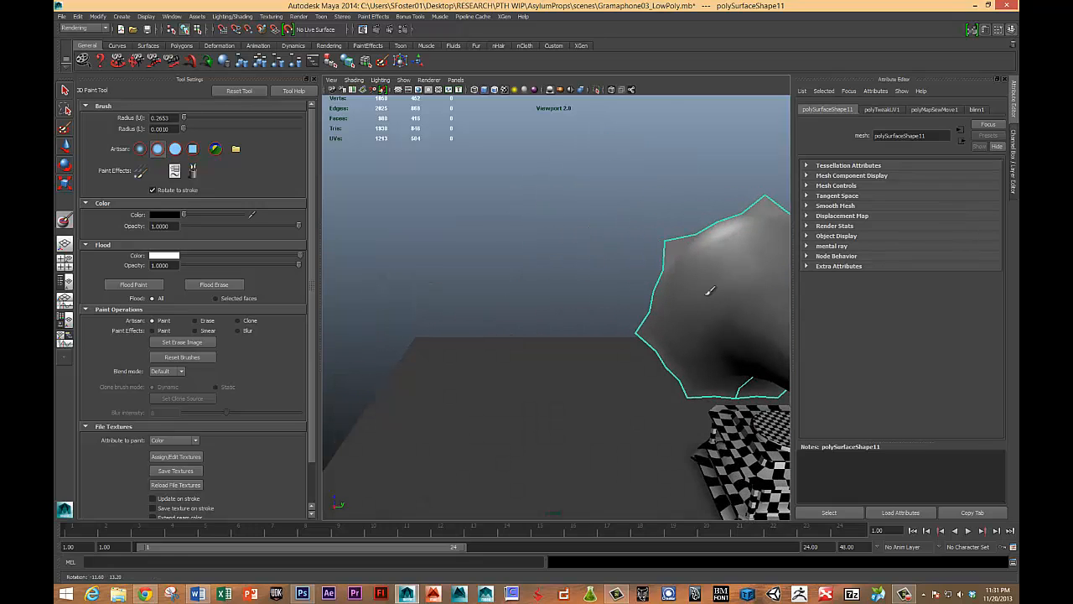
pyautogui.moveTo(724, 329)
pyautogui.mouseDown()
pyautogui.moveTo(741, 293)
pyautogui.moveTo(628, 324)
pyautogui.moveTo(596, 300)
pyautogui.moveTo(671, 293)
pyautogui.moveTo(654, 298)
pyautogui.mouseUp()
pyautogui.moveTo(695, 383); pyautogui.dragTo(642, 242)
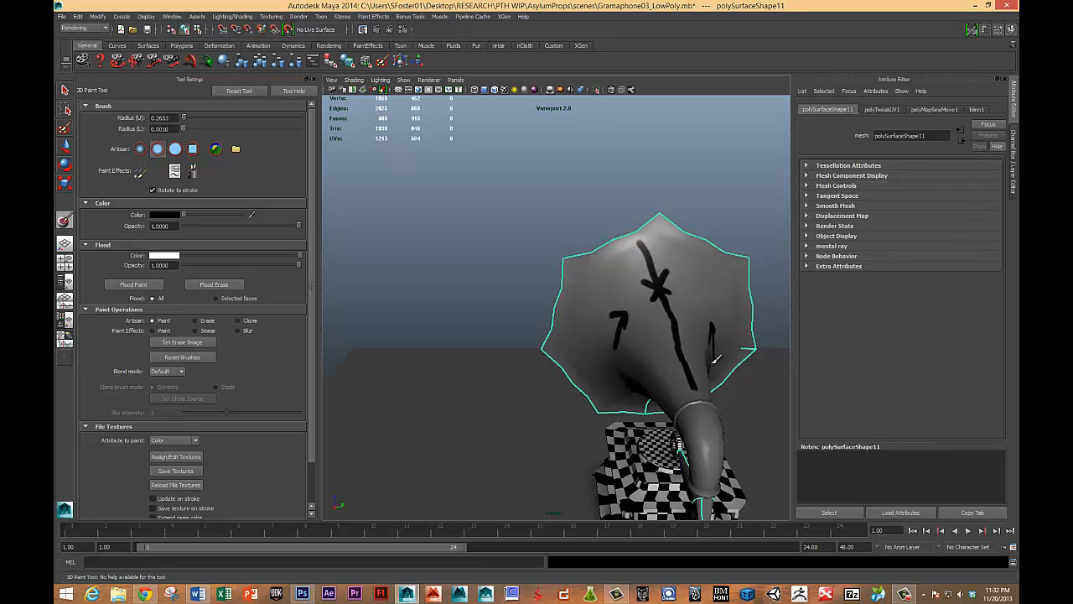
# Enlarge the brush radius to about 1.24 and paint a broad black band along the underside of the horn
pyautogui.moveTo(718, 359)
pyautogui.keyDown('alt'); pyautogui.mouseDown()
pyautogui.moveTo(654, 356)
pyautogui.moveTo(670, 347)
pyautogui.moveTo(636, 307)
pyautogui.moveTo(562, 265)
pyautogui.moveTo(559, 317)
pyautogui.moveTo(620, 312)
pyautogui.moveTo(608, 275)
pyautogui.moveTo(540, 285)
pyautogui.mouseUp(); pyautogui.keyUp('alt')
pyautogui.keyDown('alt'); pyautogui.moveTo(540, 286); pyautogui.dragTo(630, 307, button='right'); pyautogui.keyUp('alt')
pyautogui.keyDown('alt'); pyautogui.moveTo(501, 305); pyautogui.dragTo(554, 254); pyautogui.keyUp('alt')
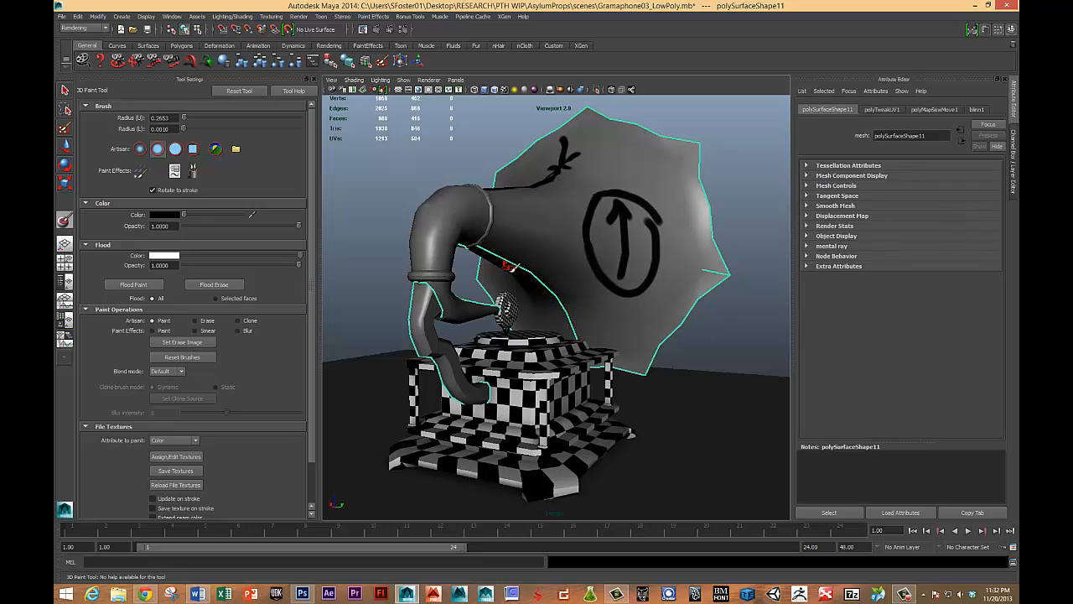
pyautogui.scroll(4, 522, 289)
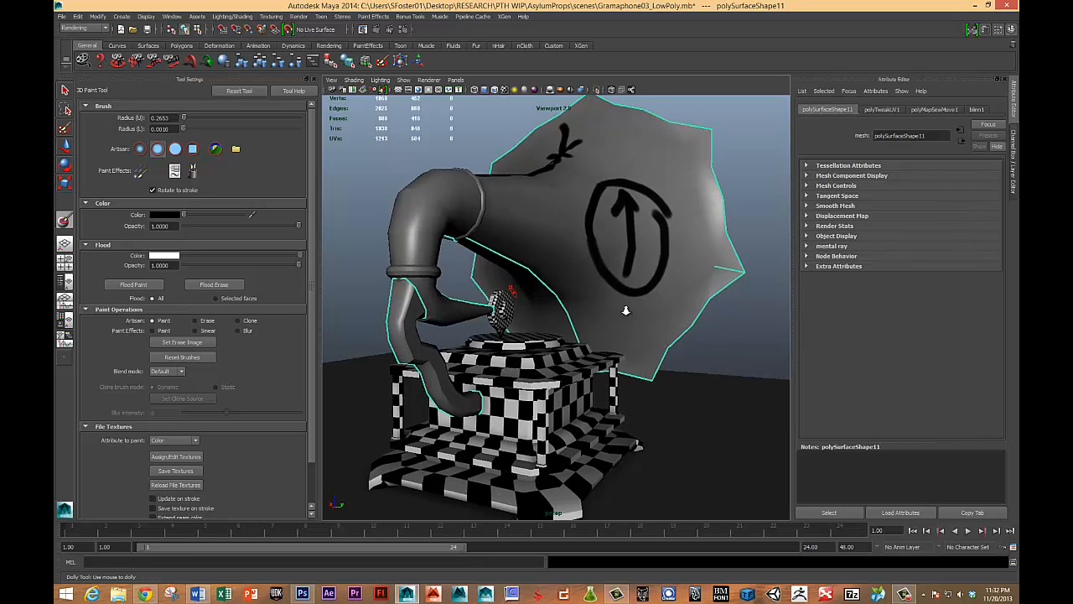
pyautogui.moveTo(568, 290); pyautogui.dragTo(586, 291)
pyautogui.moveTo(593, 327)
pyautogui.mouseDown()
pyautogui.moveTo(530, 245)
pyautogui.moveTo(476, 223)
pyautogui.mouseUp()
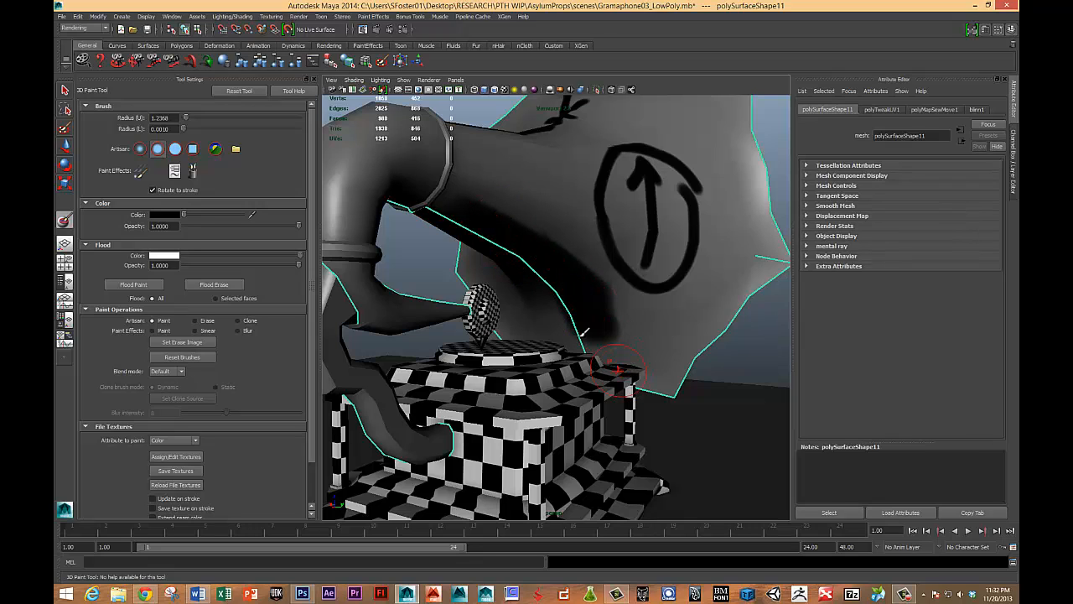
# Switch the paint operation to Clone in Dynamic mode, set a clone source, and clone paint onto the horn
pyautogui.moveTo(377, 387)
pyautogui.keyDown('alt'); pyautogui.mouseDown(button='middle')
pyautogui.moveTo(463, 339)
pyautogui.moveTo(506, 335)
pyautogui.mouseUp(button='middle'); pyautogui.keyUp('alt')
pyautogui.moveTo(466, 409)
pyautogui.keyDown('alt'); pyautogui.mouseDown(button='middle')
pyautogui.moveTo(437, 438)
pyautogui.moveTo(425, 420)
pyautogui.mouseUp(button='middle'); pyautogui.keyUp('alt')
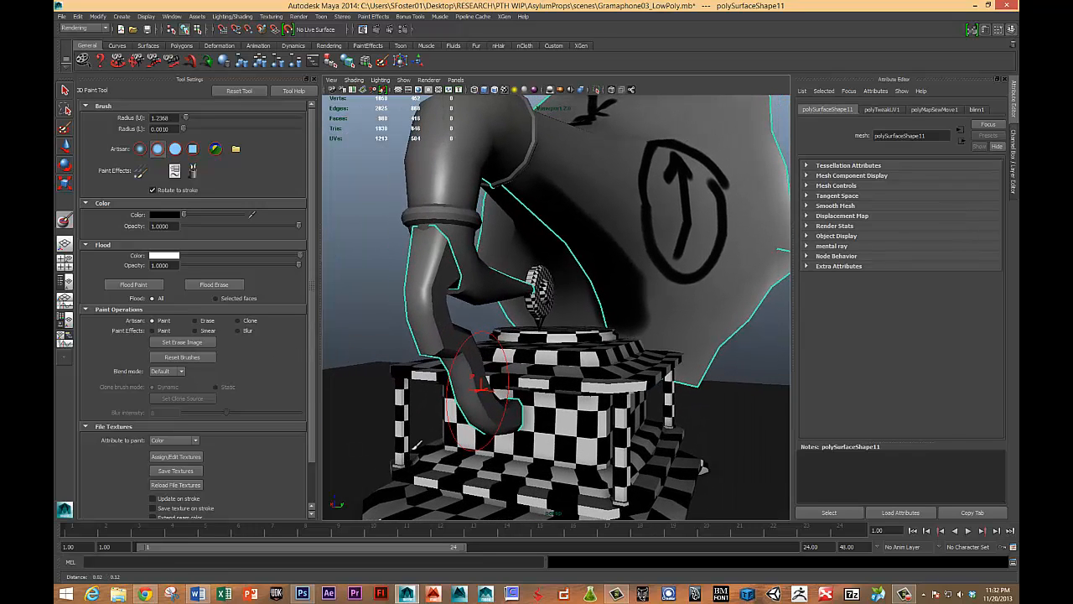
pyautogui.click(255, 322)
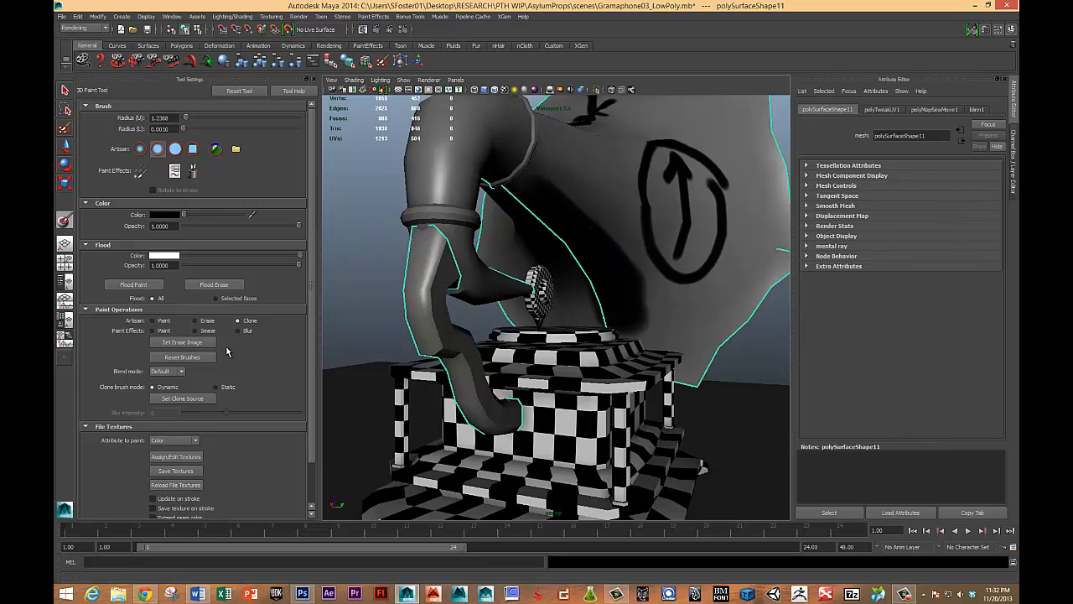
pyautogui.click(198, 402)
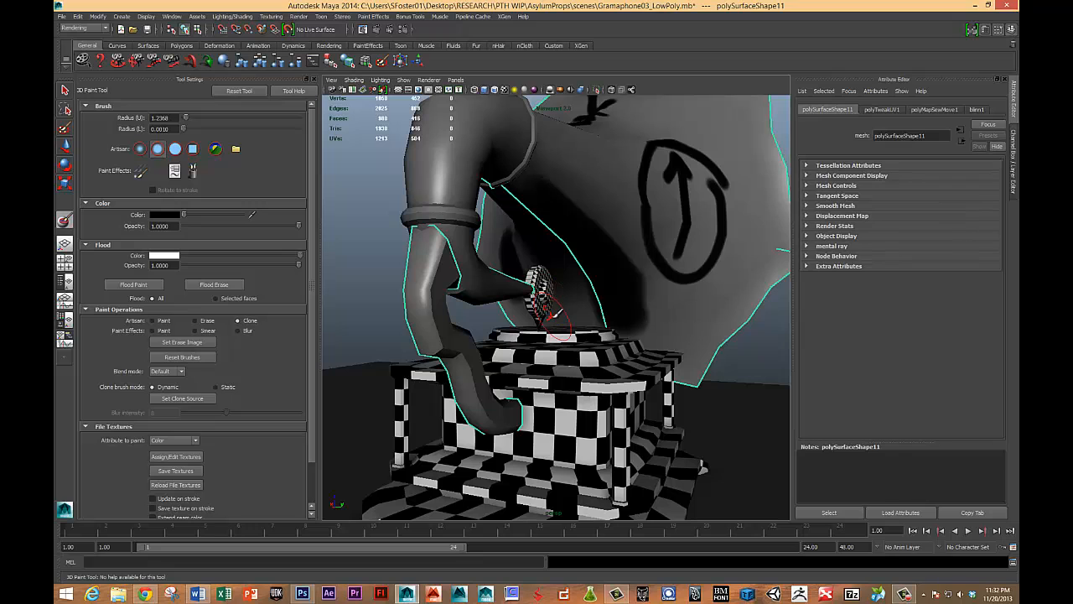
# Save the horn's painted texture to disk
pyautogui.moveTo(554, 312)
pyautogui.keyDown('alt'); pyautogui.mouseDown()
pyautogui.moveTo(580, 335)
pyautogui.moveTo(550, 335)
pyautogui.moveTo(587, 344)
pyautogui.mouseUp(); pyautogui.keyUp('alt')
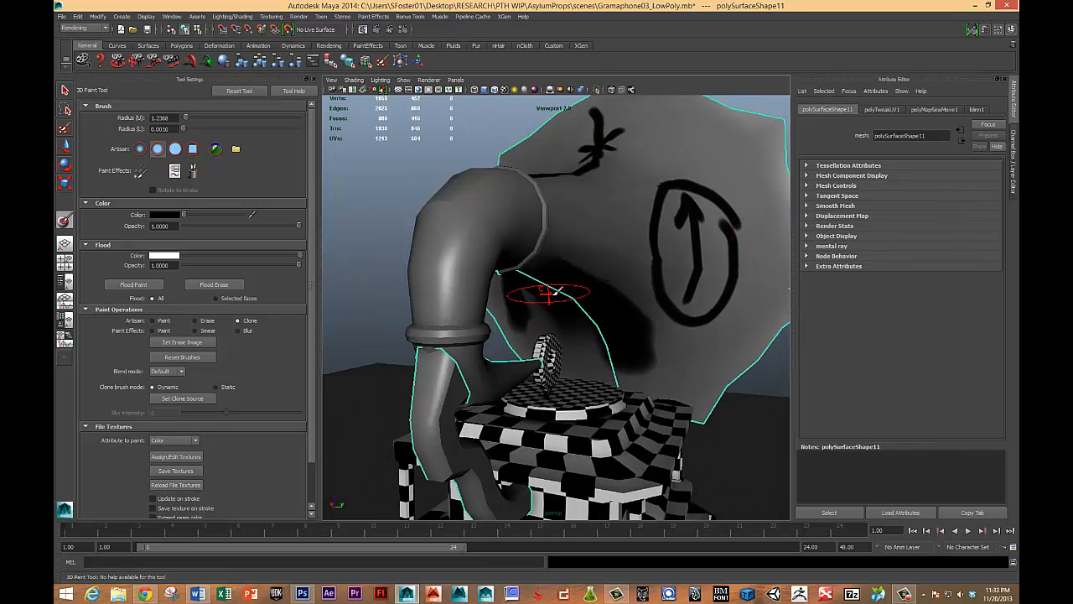
pyautogui.keyDown('alt'); pyautogui.moveTo(604, 361); pyautogui.dragTo(429, 357, button='right'); pyautogui.keyUp('alt')
pyautogui.keyDown('alt'); pyautogui.moveTo(508, 341); pyautogui.dragTo(392, 397); pyautogui.keyUp('alt')
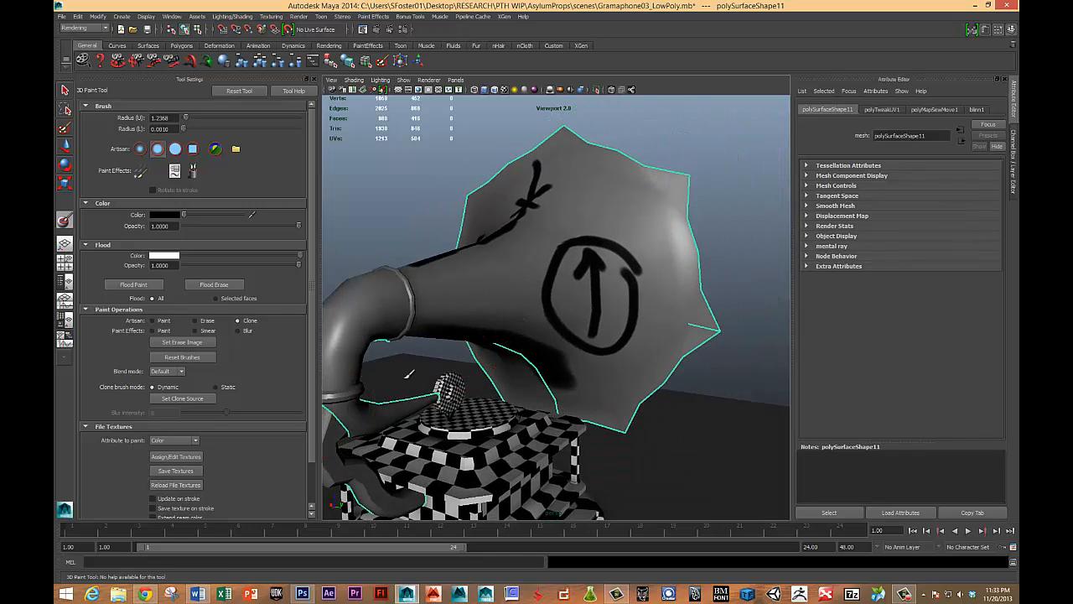
pyautogui.keyDown('alt'); pyautogui.moveTo(557, 320); pyautogui.dragTo(618, 295, button='middle'); pyautogui.keyUp('alt')
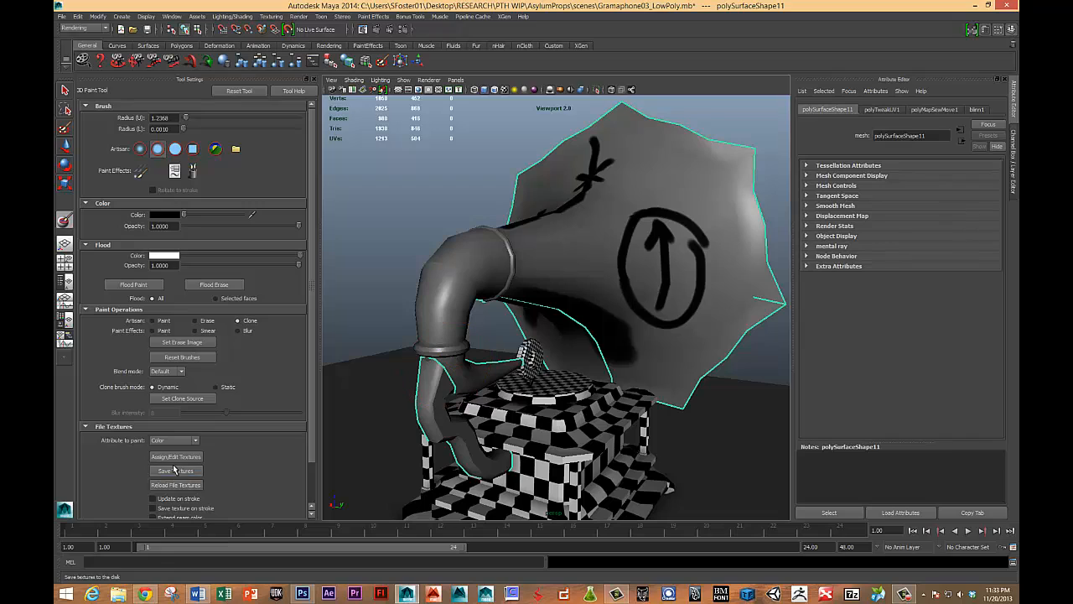
pyautogui.click(187, 472)
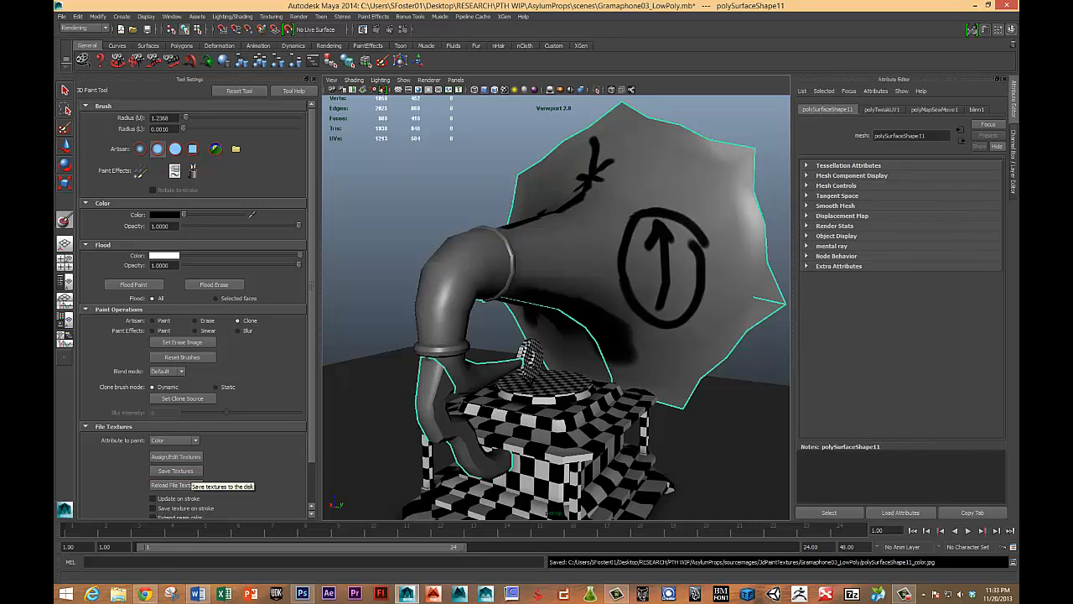
# Switch to File Explorer and look up the saved color texture in sourceimages, 3dPaintTextures, Gramaphone03_LowPoly, then return to Maya
pyautogui.click(118, 594)
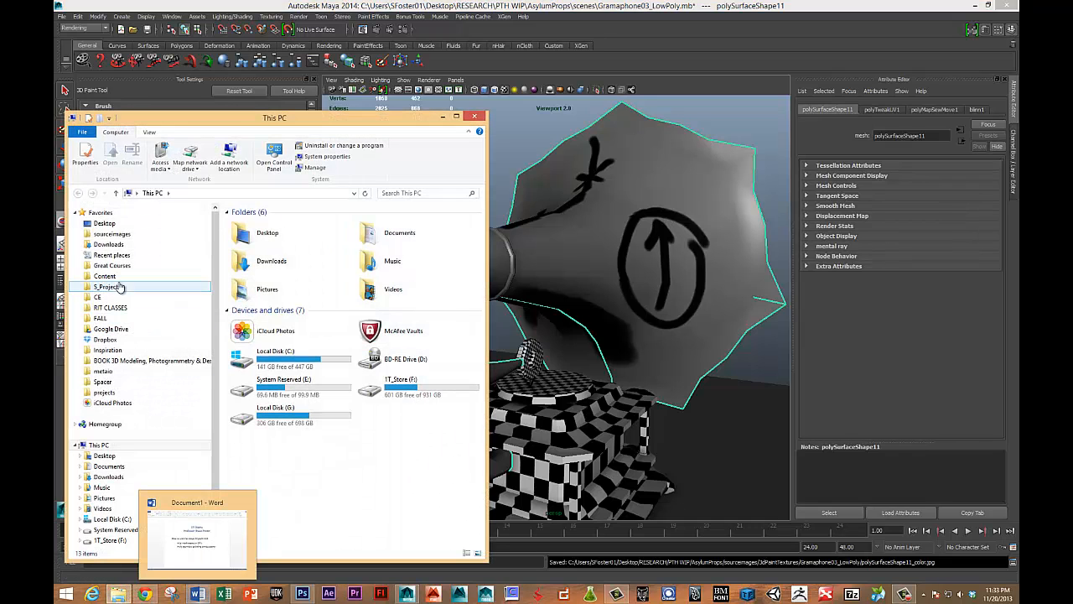
pyautogui.click(112, 234)
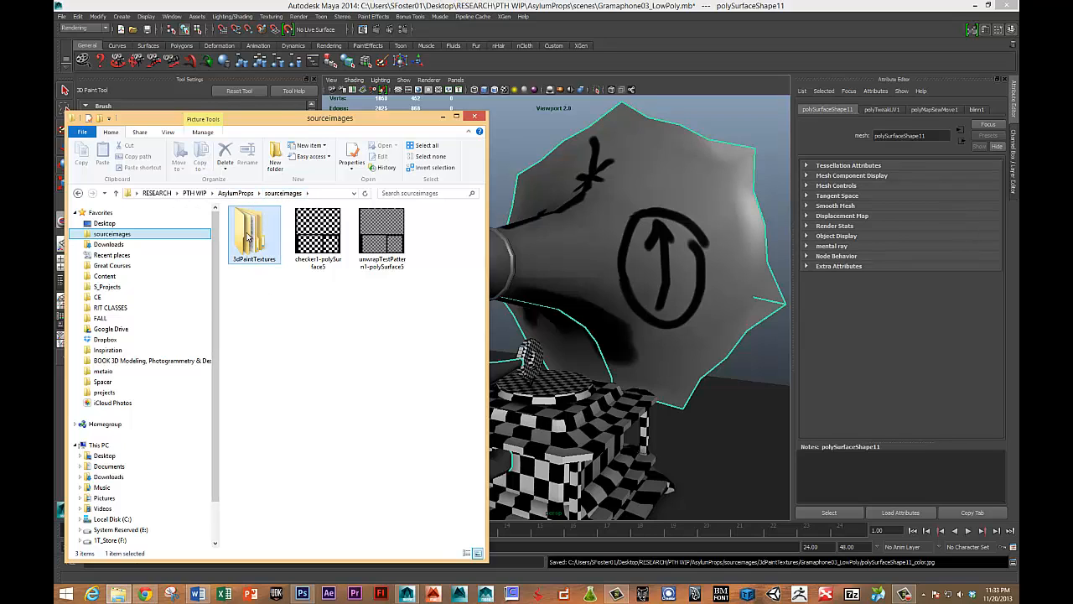
pyautogui.doubleClick(250, 238)
pyautogui.doubleClick(262, 222)
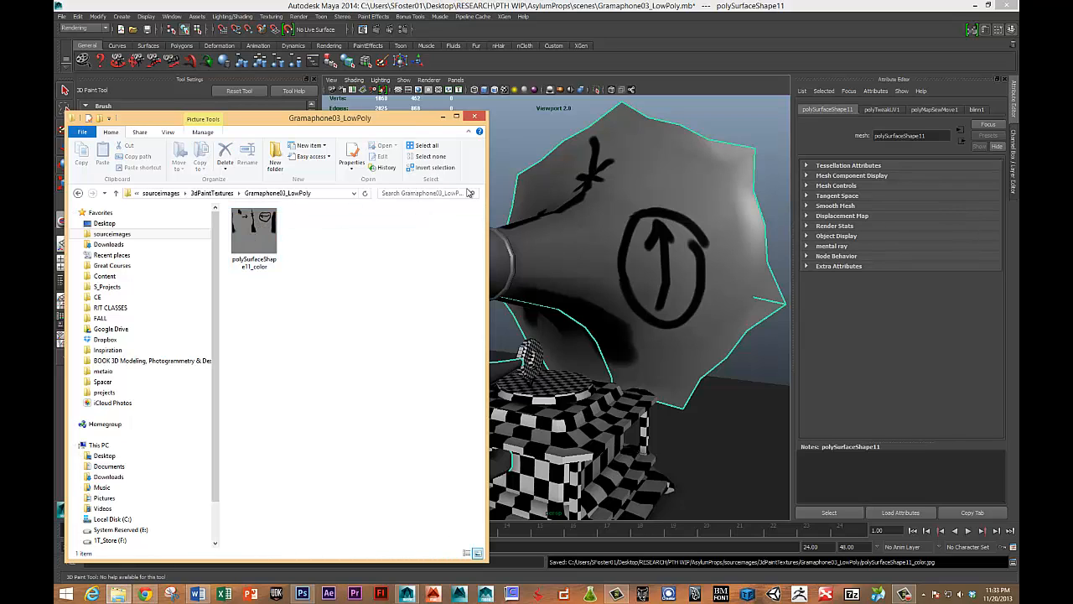
pyautogui.click(518, 132)
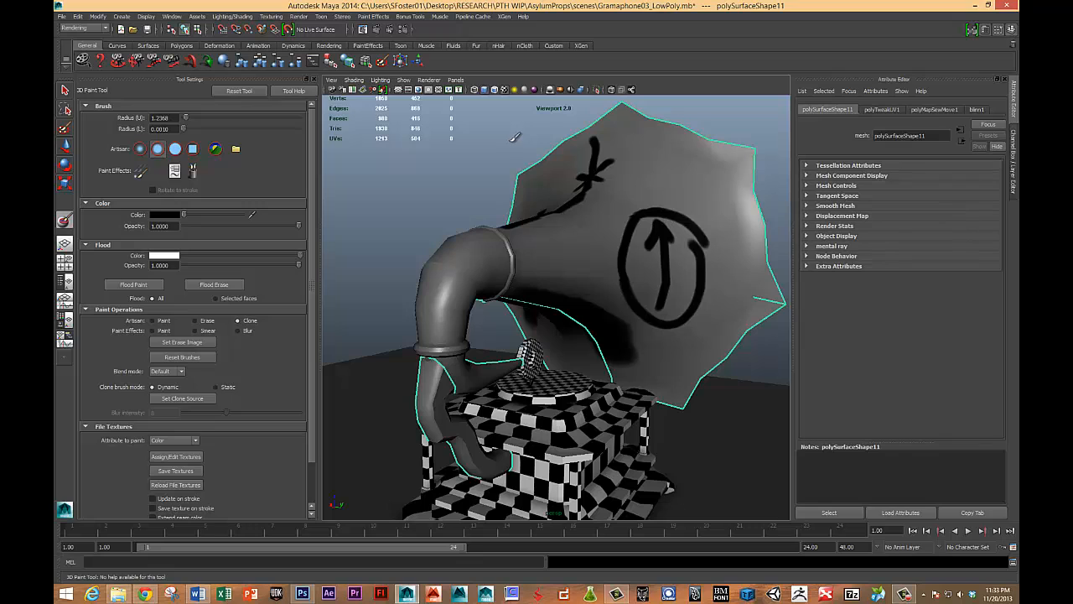
# Open the UV Texture Editor from the Polygons menu set and display the painted texture behind the horn's UVs
pyautogui.press('F3')
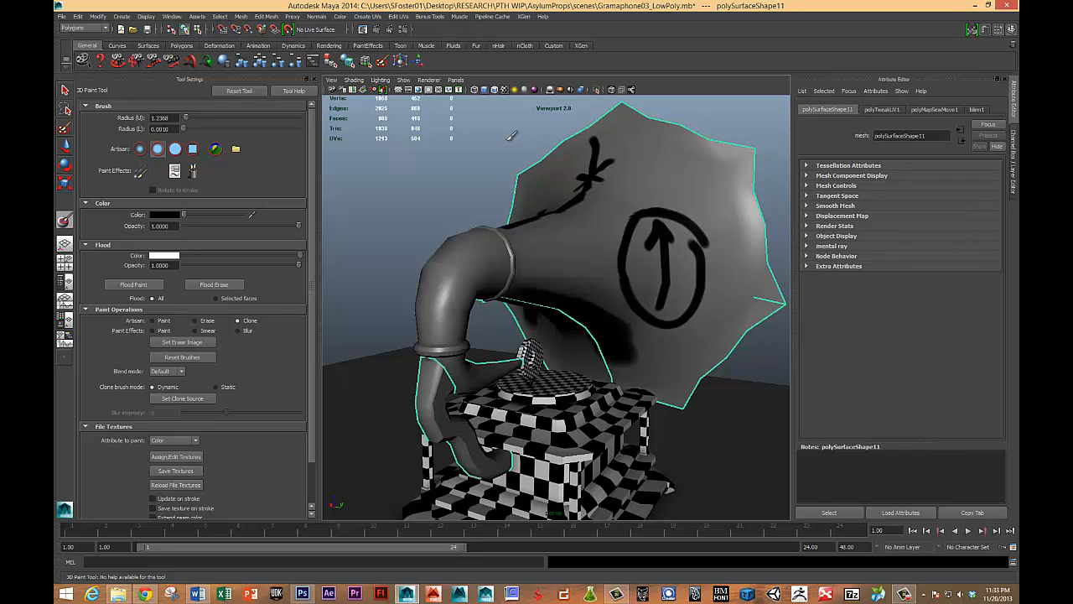
pyautogui.click(402, 17)
pyautogui.click(432, 216)
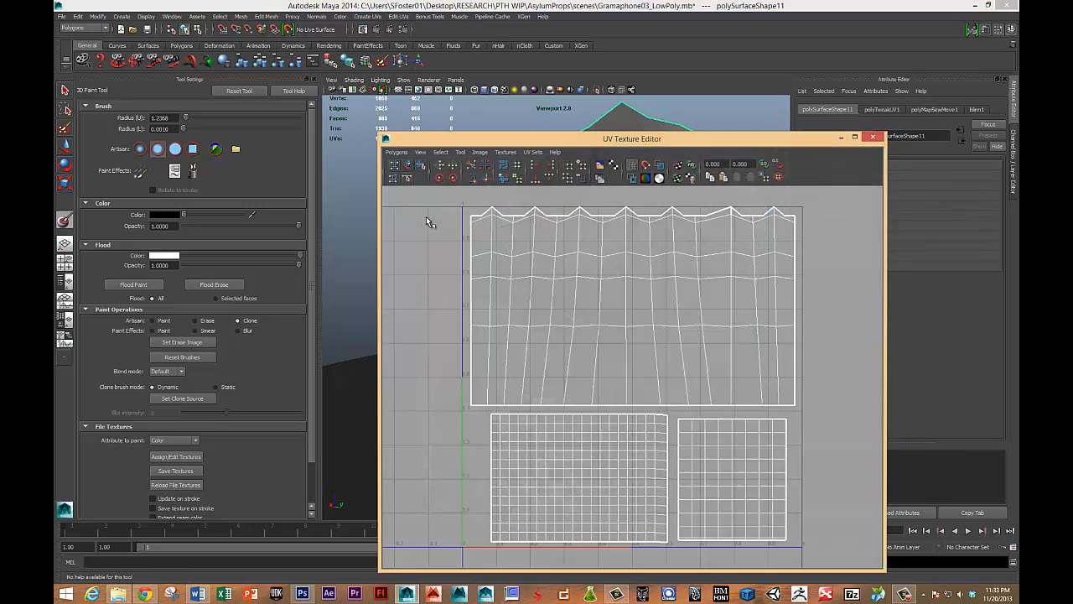
pyautogui.click(601, 166)
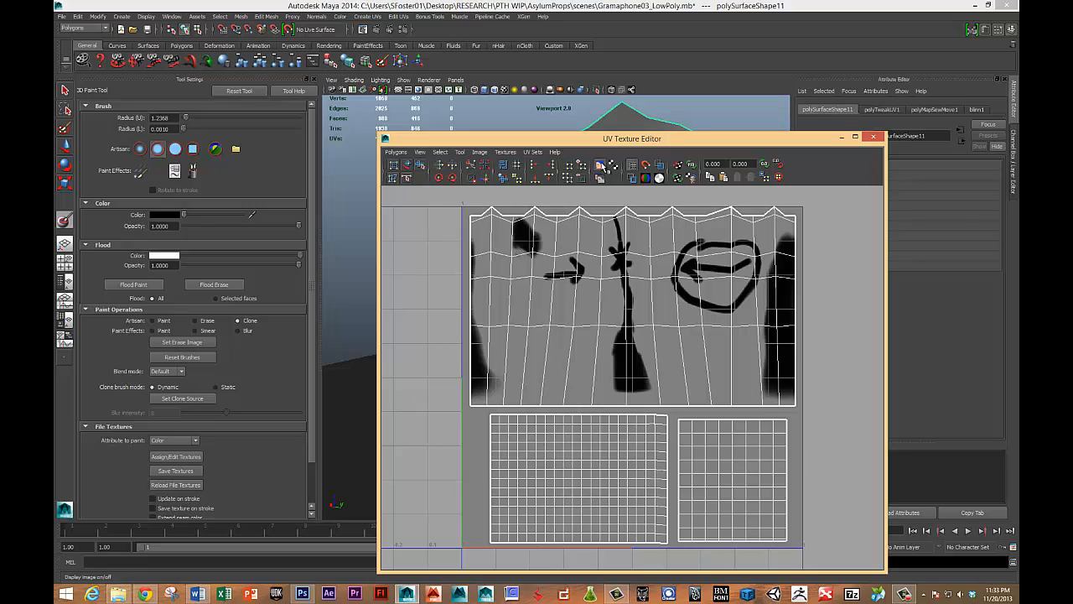
# Switch to File Explorer at the Gramaphone03_LowPoly folder containing the painted color texture
pyautogui.click(396, 152)
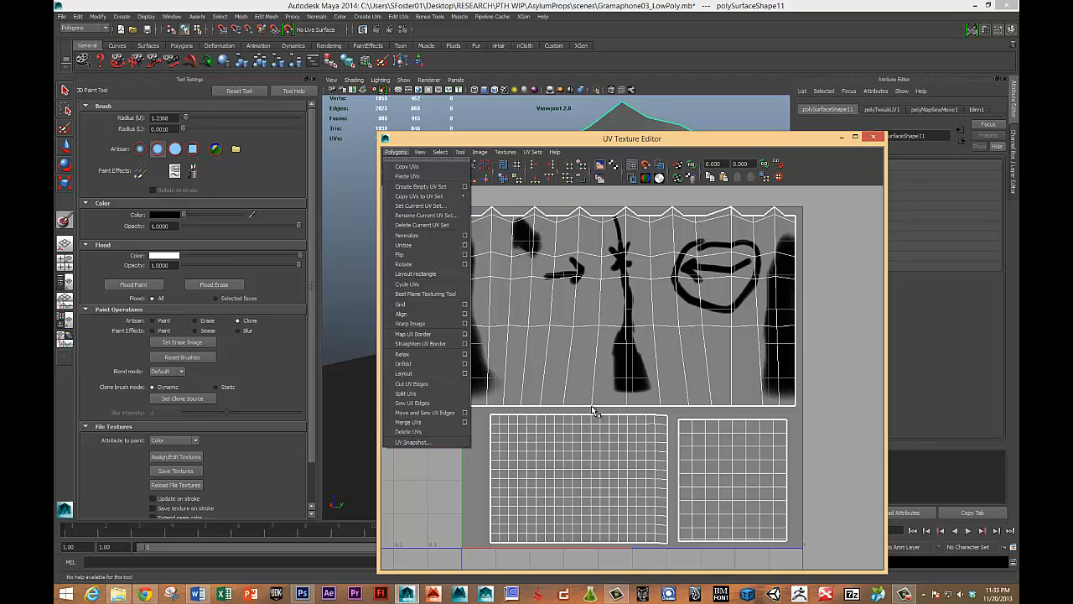
pyautogui.click(118, 594)
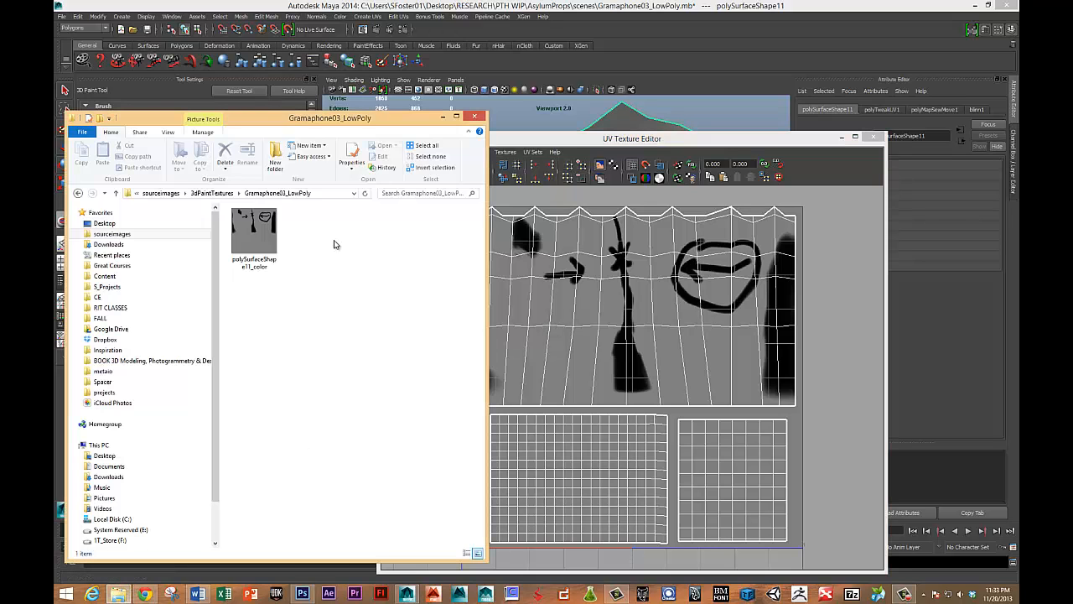